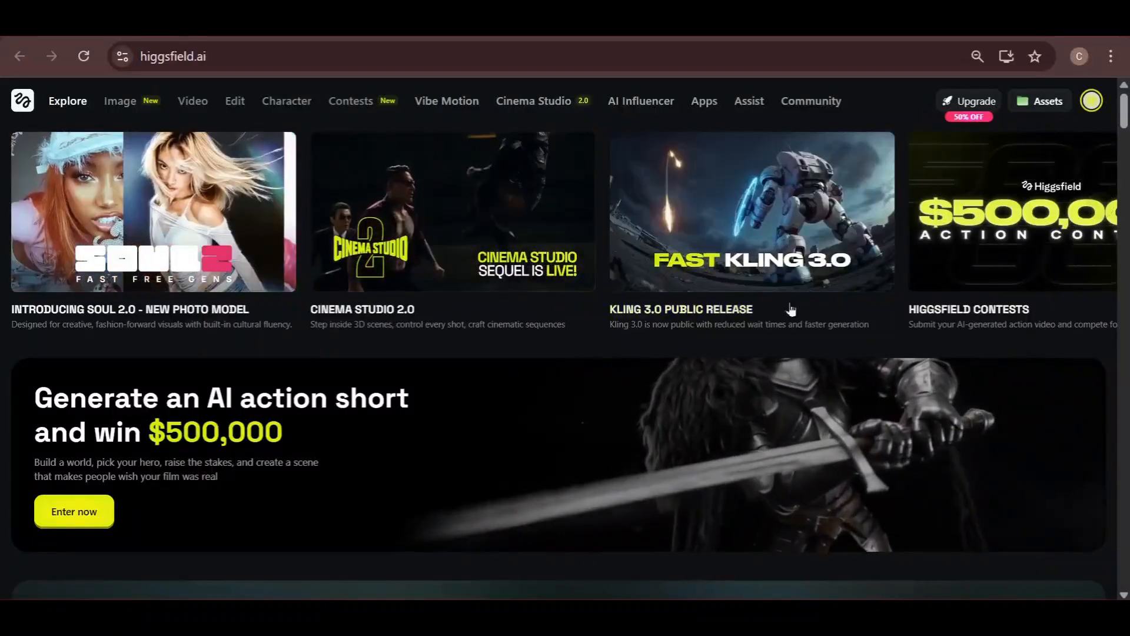
Browse the featured releases carousel on the Explore page, from Soul 2.0 through to the Skin Enhancer and Kling 2.6 cards
click(1100, 206)
click(1099, 206)
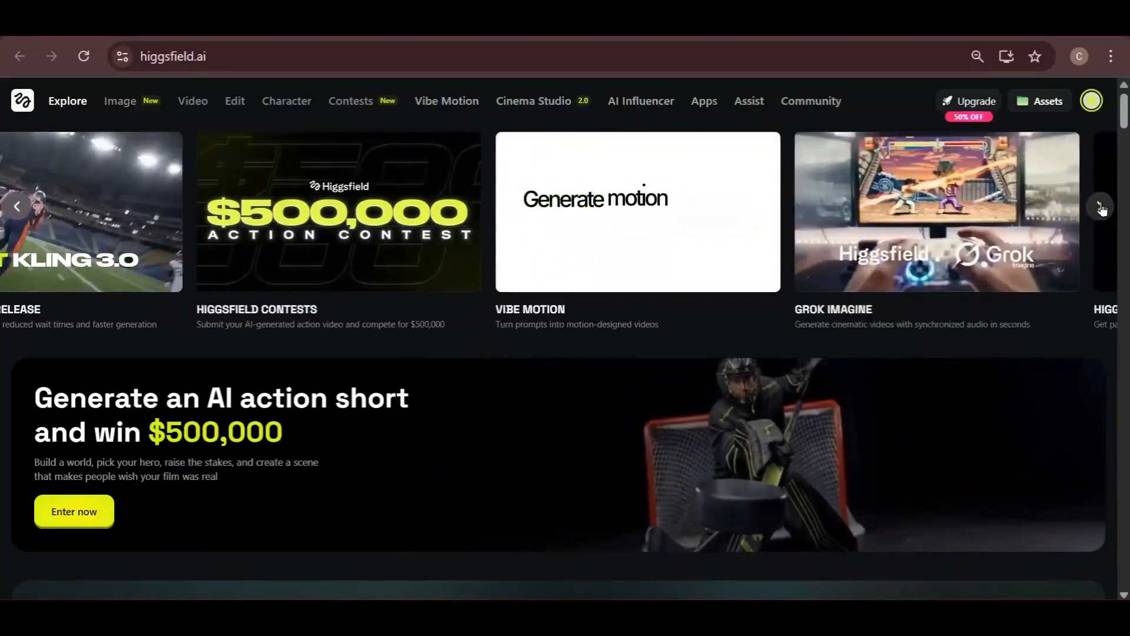
click(1100, 206)
click(1099, 206)
click(1100, 206)
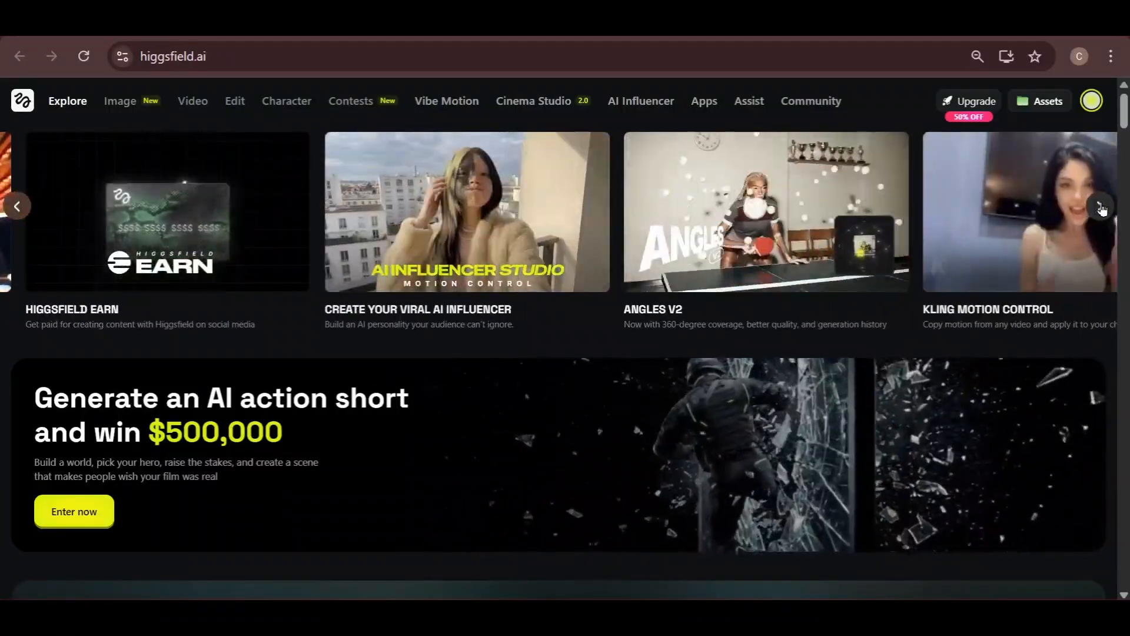
click(1099, 206)
click(1100, 206)
click(1100, 206)
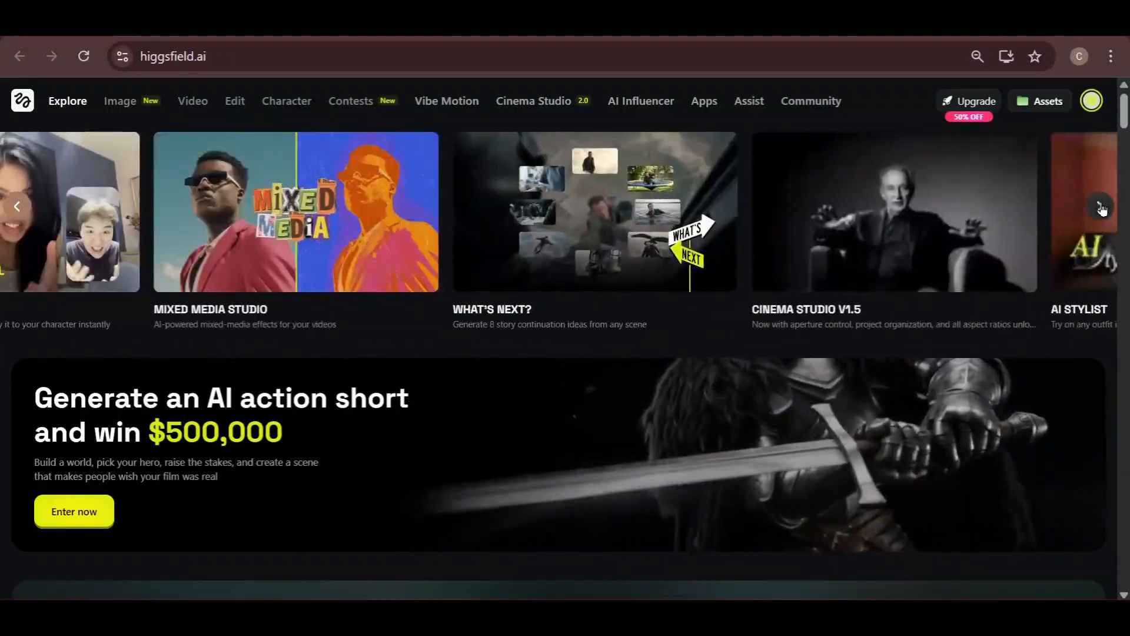
click(1100, 206)
click(1100, 206)
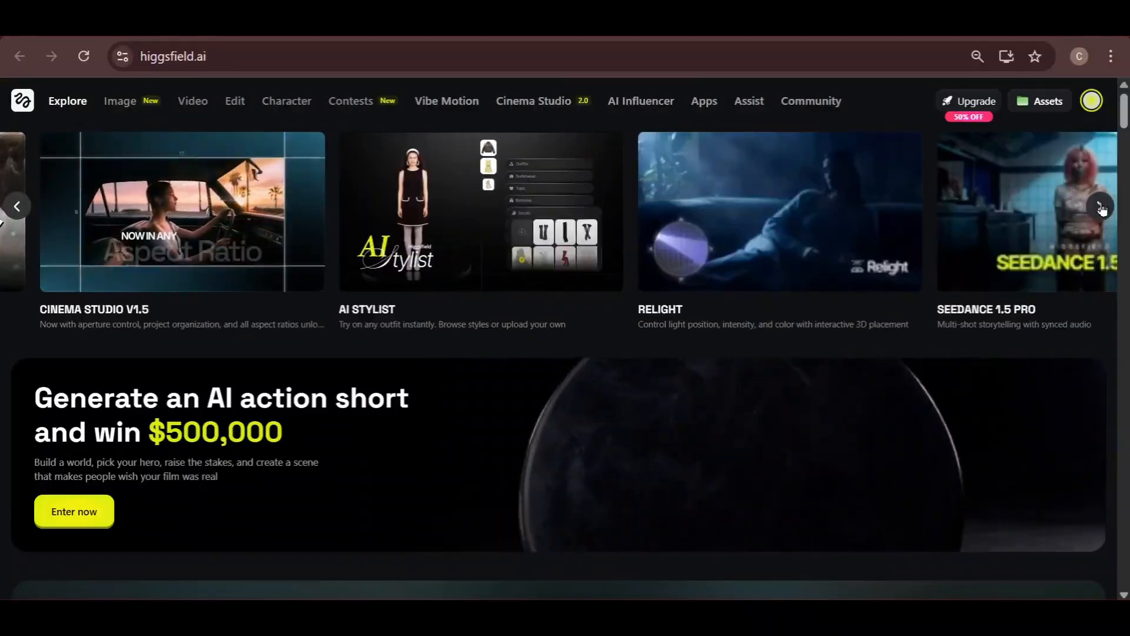
click(1100, 206)
click(1100, 206)
click(1099, 206)
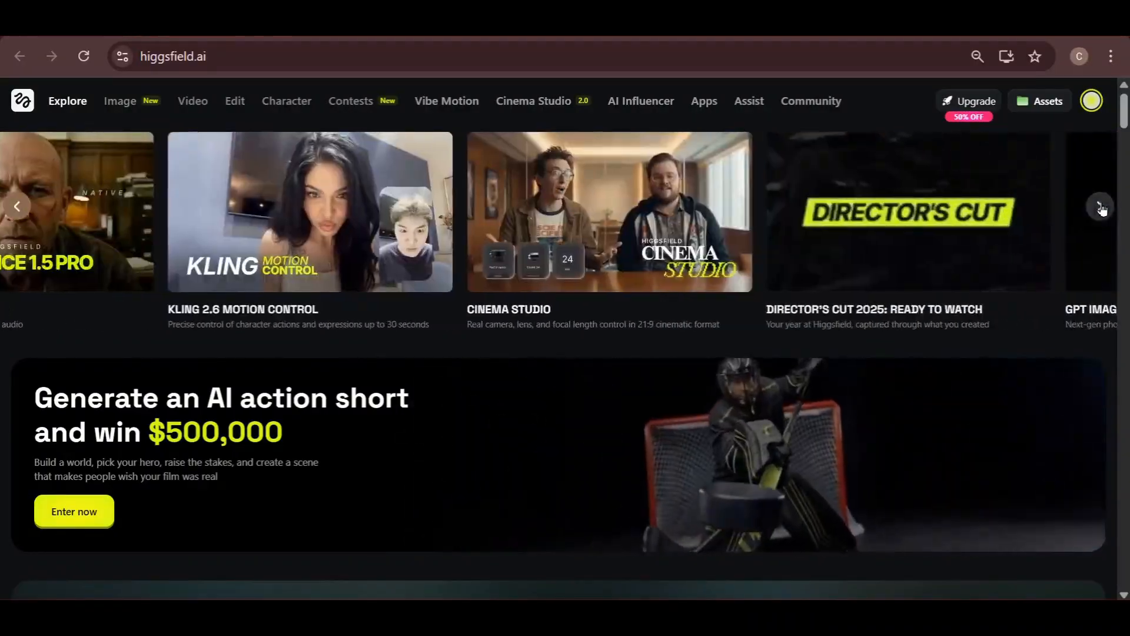
click(1099, 206)
click(1100, 206)
click(1099, 206)
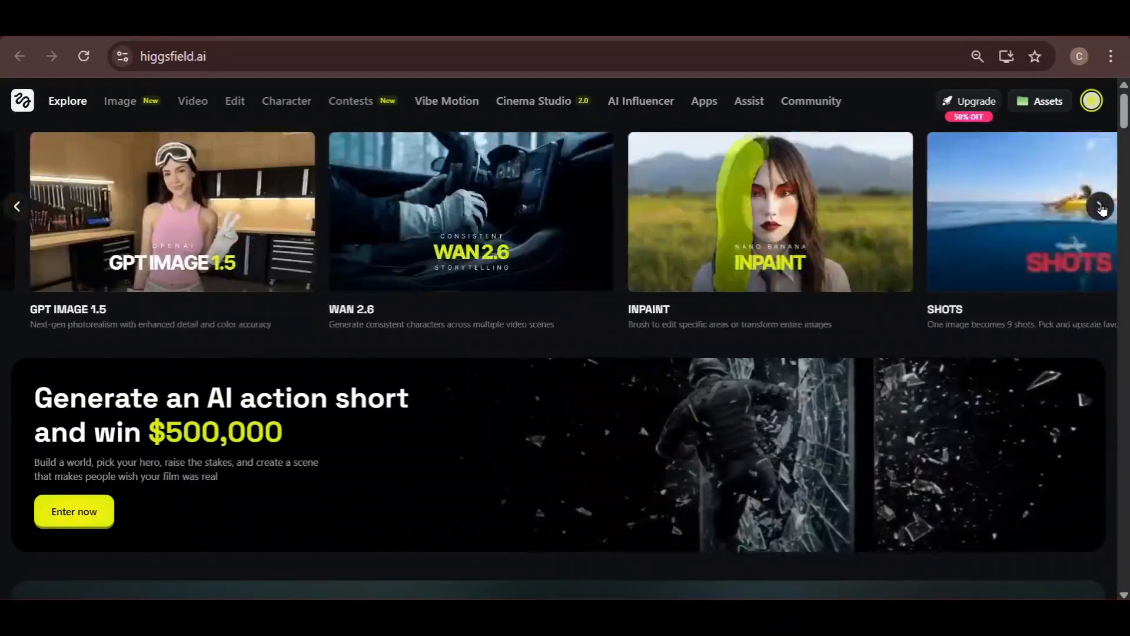
click(1099, 206)
click(1099, 206)
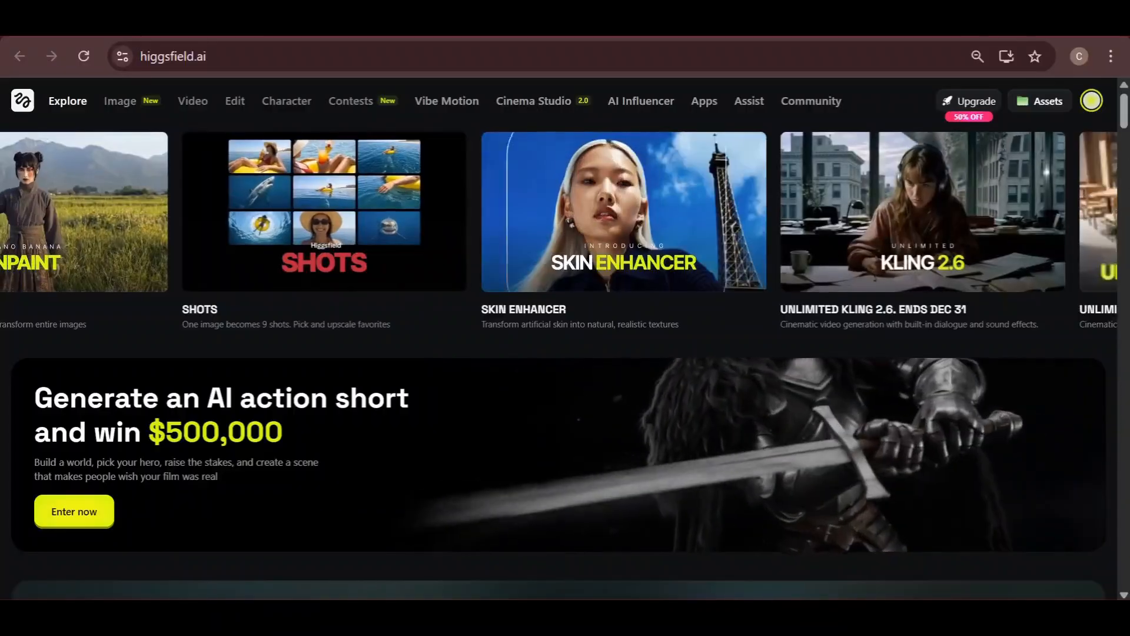
Look through the creation tools in the "What will you create today?" section up to Explore all tools
scroll(1100, 206, down, 4)
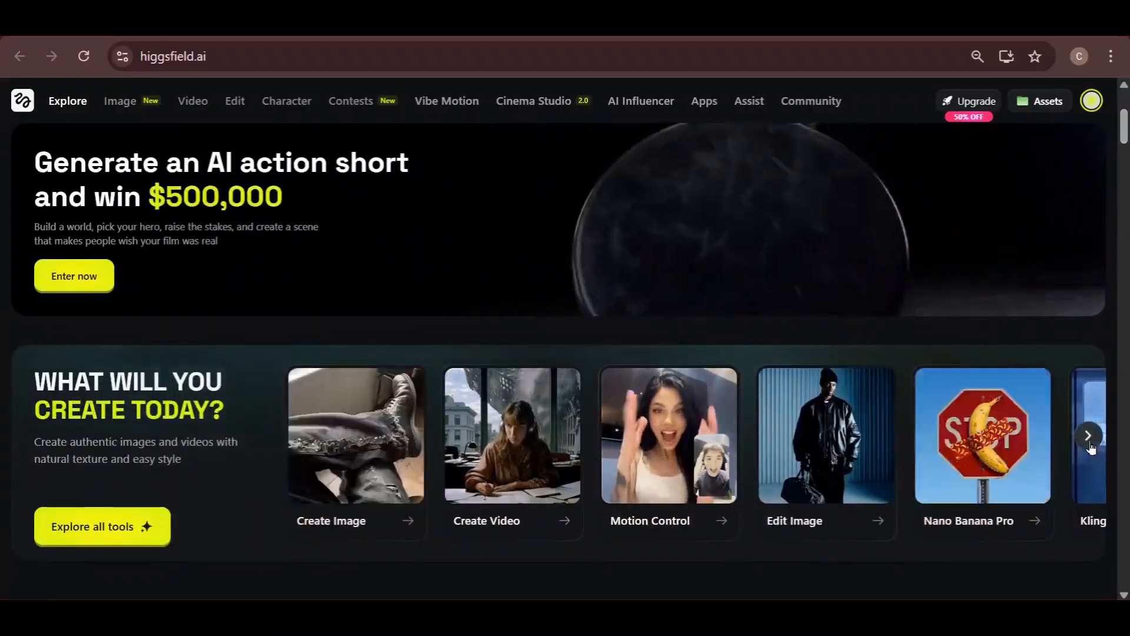
click(1089, 436)
click(1089, 435)
click(1089, 436)
click(1089, 436)
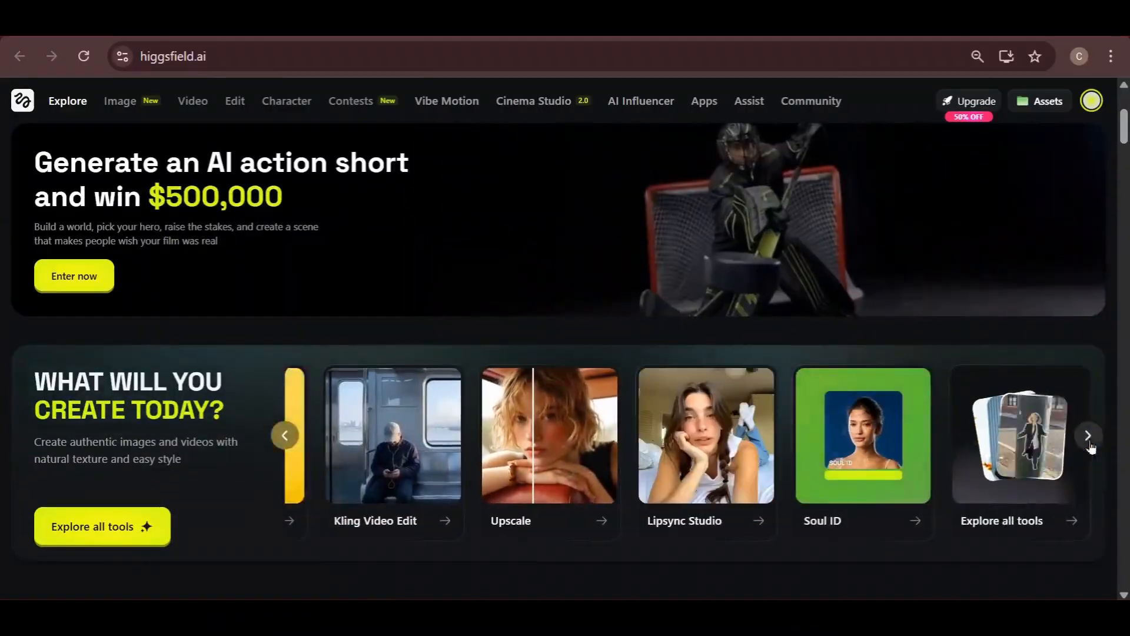
Look through the recommended tools in the Top Choice section
drag(1124, 129, 1125, 141)
scroll(1124, 142, down, 5)
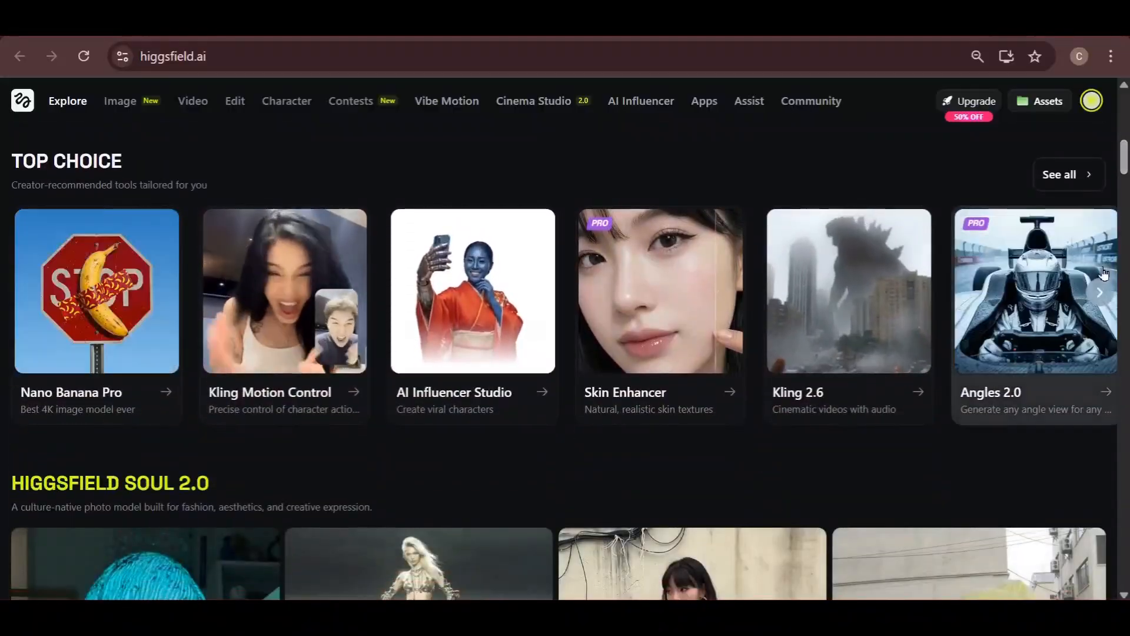
click(1099, 293)
click(1099, 293)
click(1099, 293)
click(1100, 293)
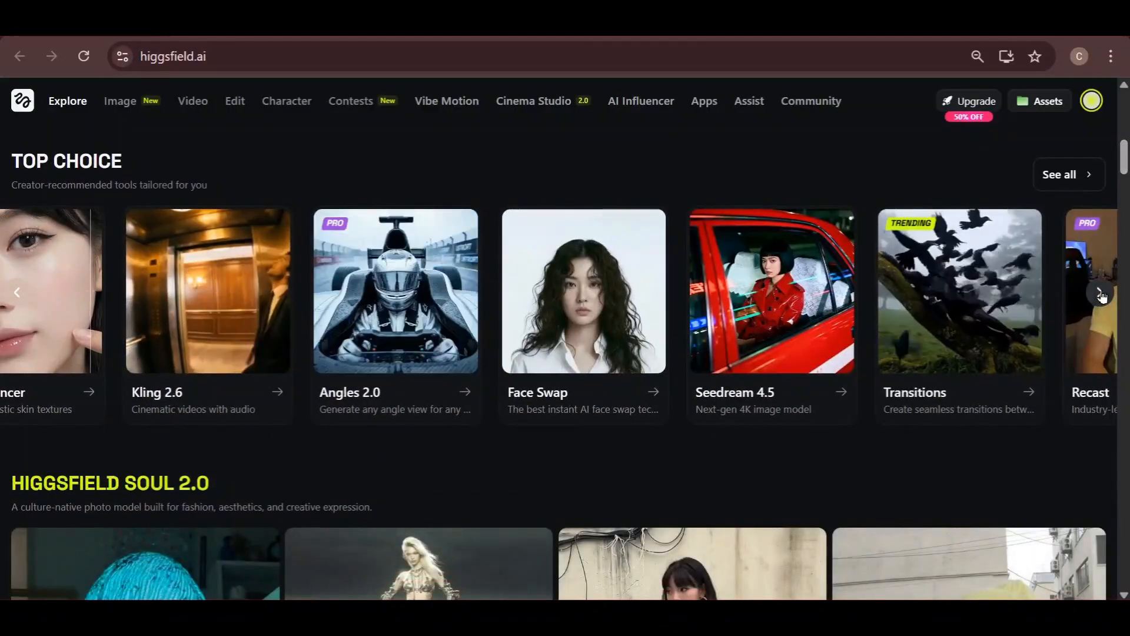
click(1099, 293)
Examine the Higgsfield Soul 2.0, Kling 3.0 and Mixed Media galleries further down the Explore page
scroll(1124, 177, down, 6)
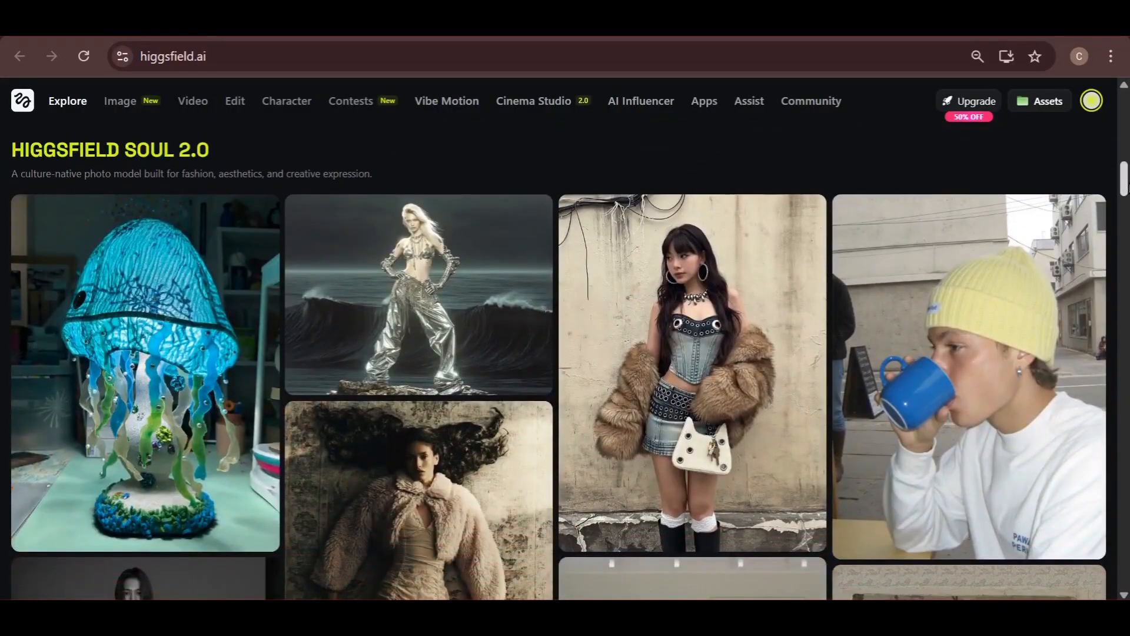
scroll(1127, 188, down, 12)
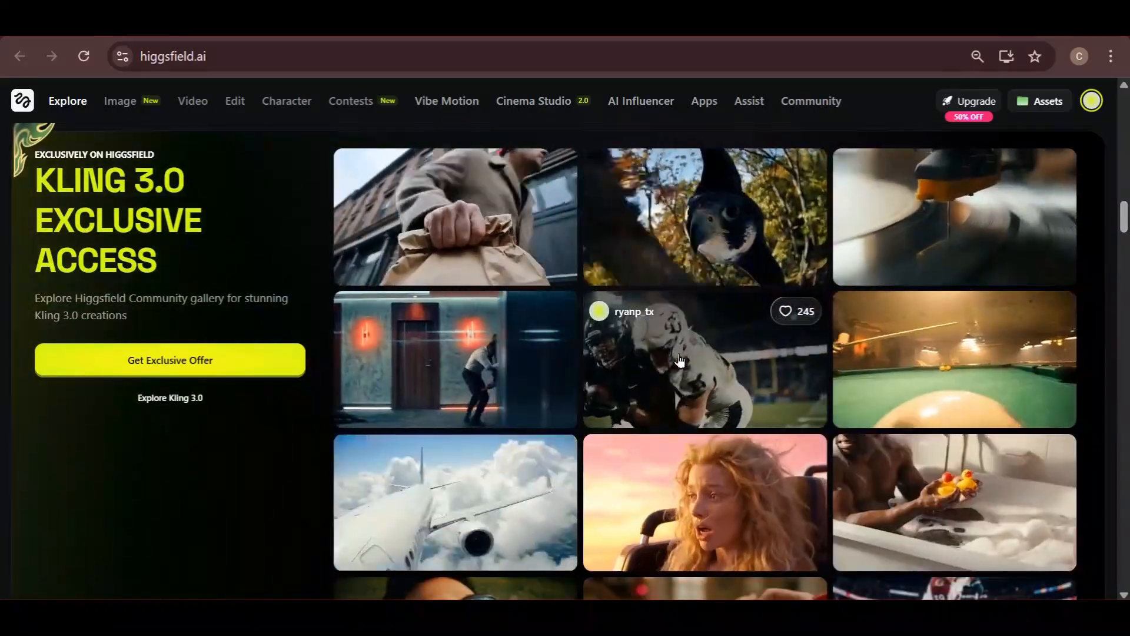
scroll(1126, 237, down, 6)
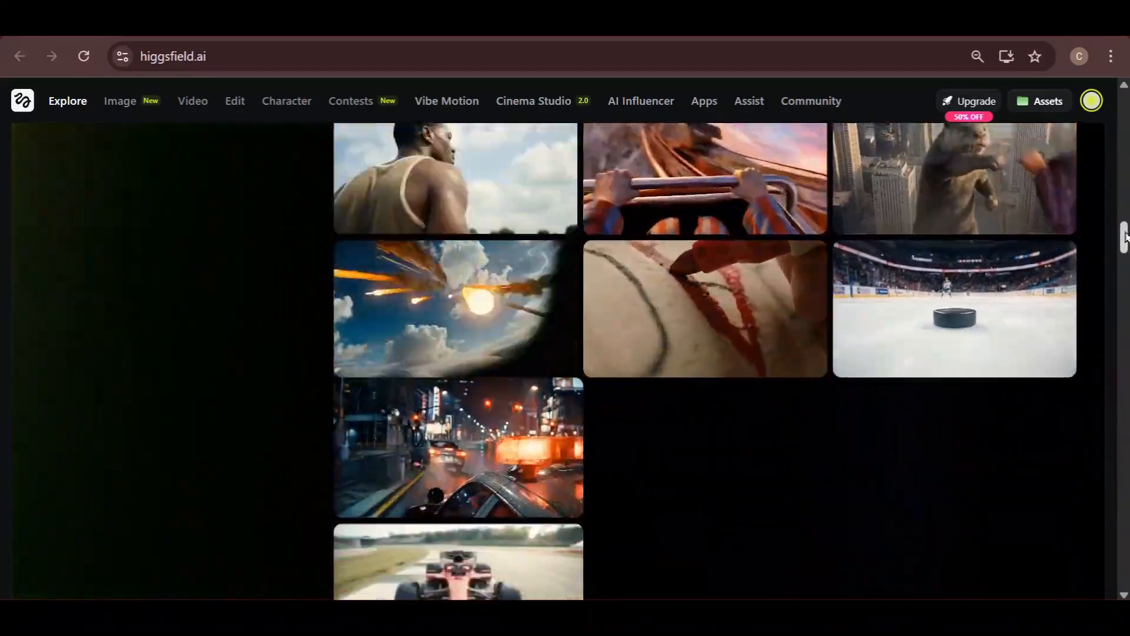
drag(1125, 236, 1126, 289)
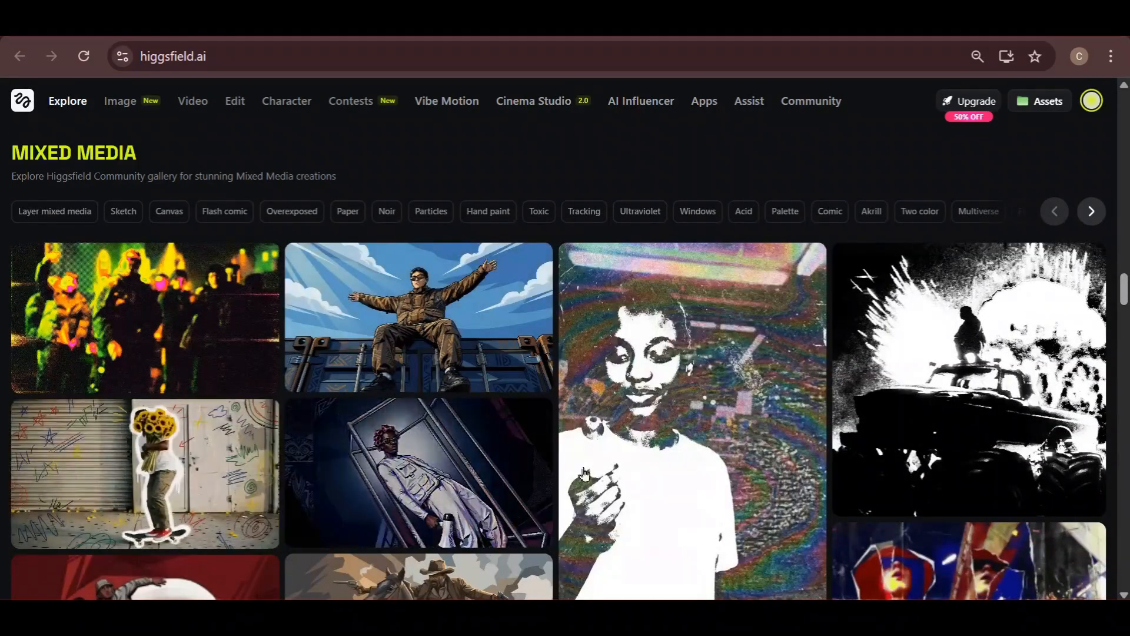
scroll(677, 448, down, 5)
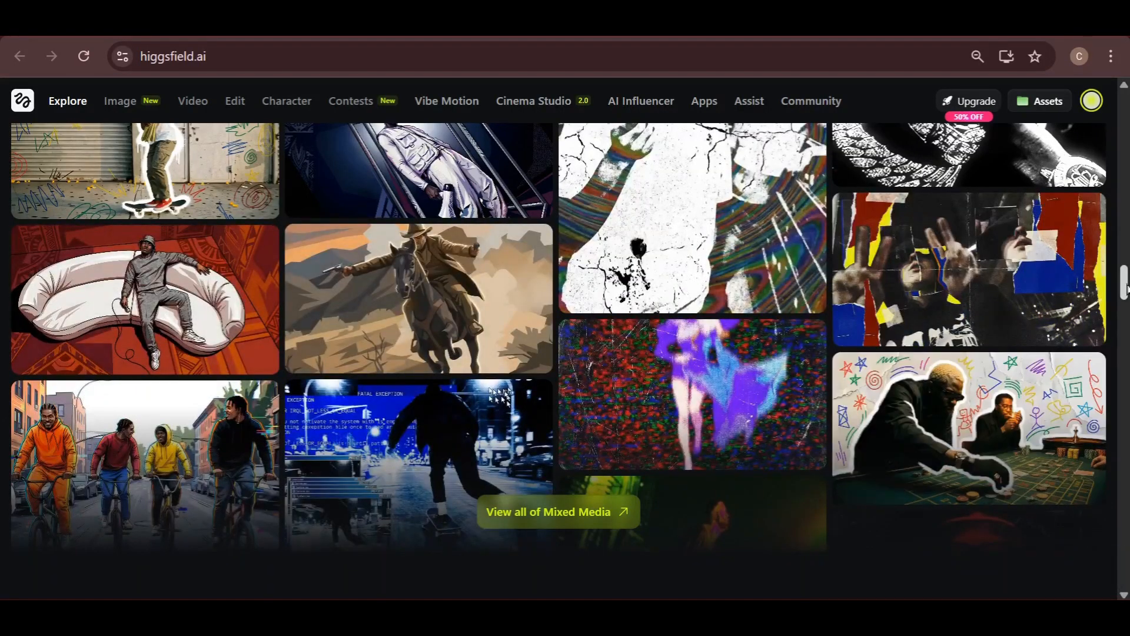
drag(1125, 292, 1122, 363)
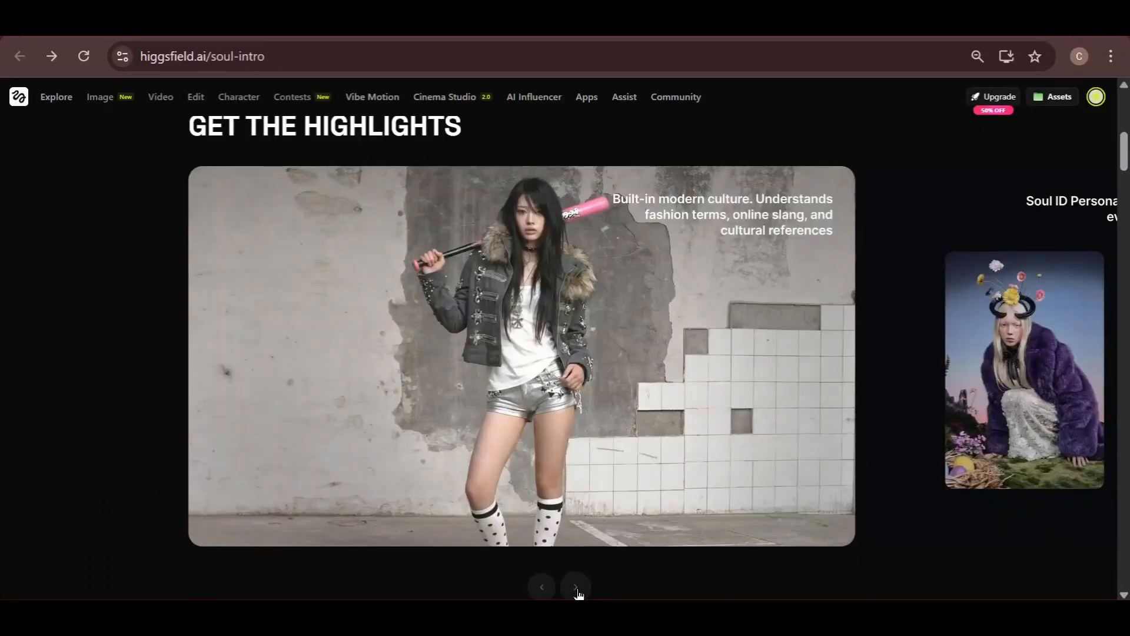
Review the highlights and use cases slides on the Soul 2.0 introduction page
click(578, 589)
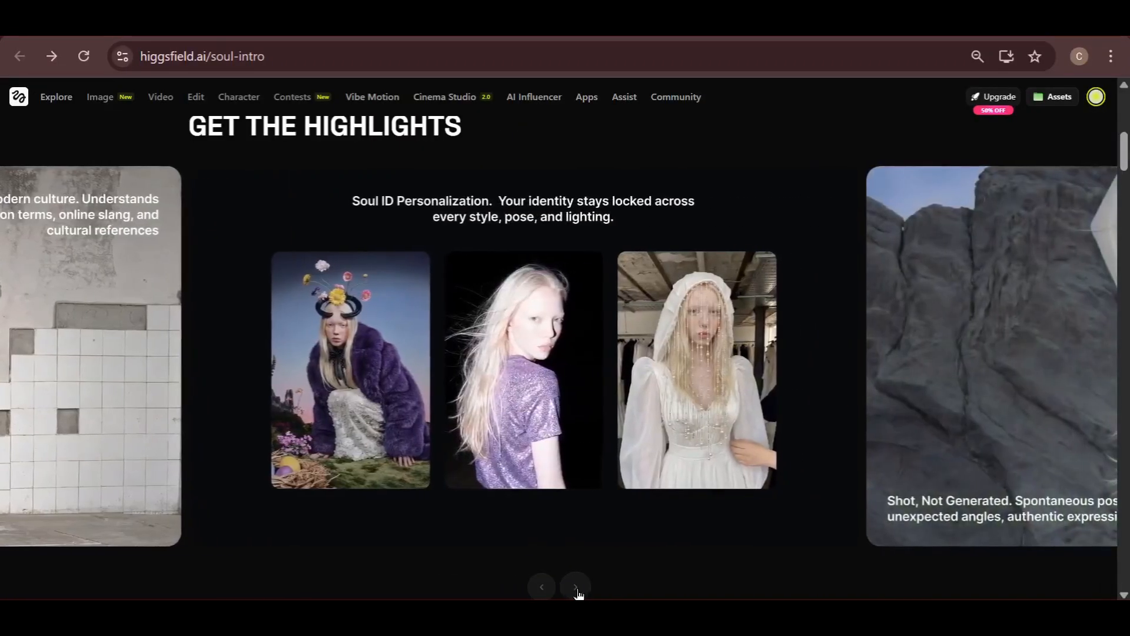
click(577, 589)
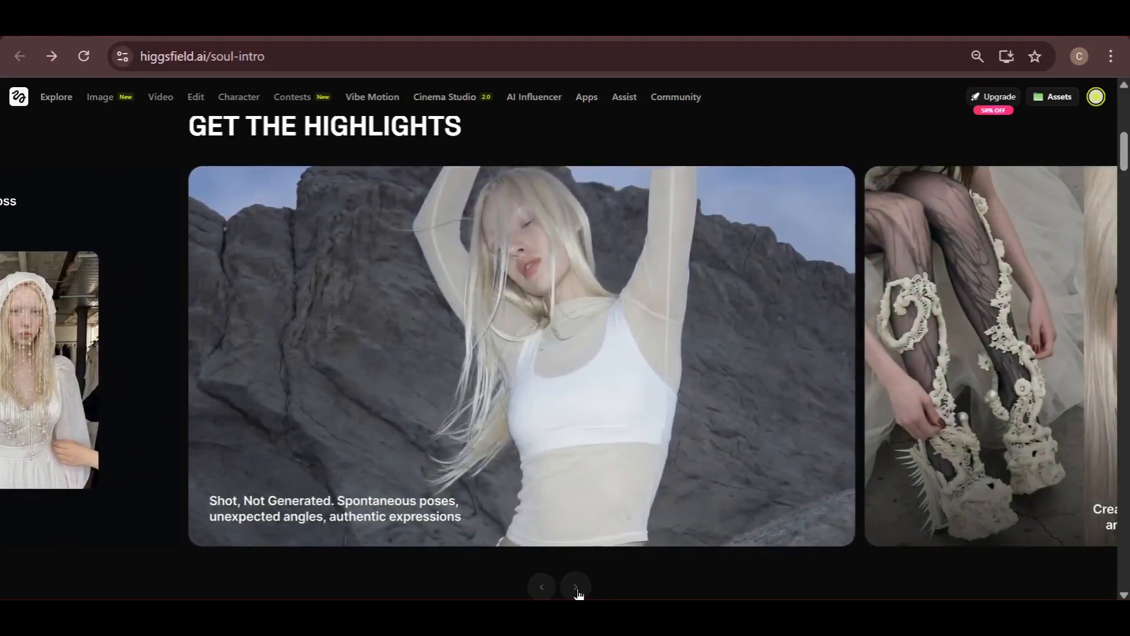
click(577, 589)
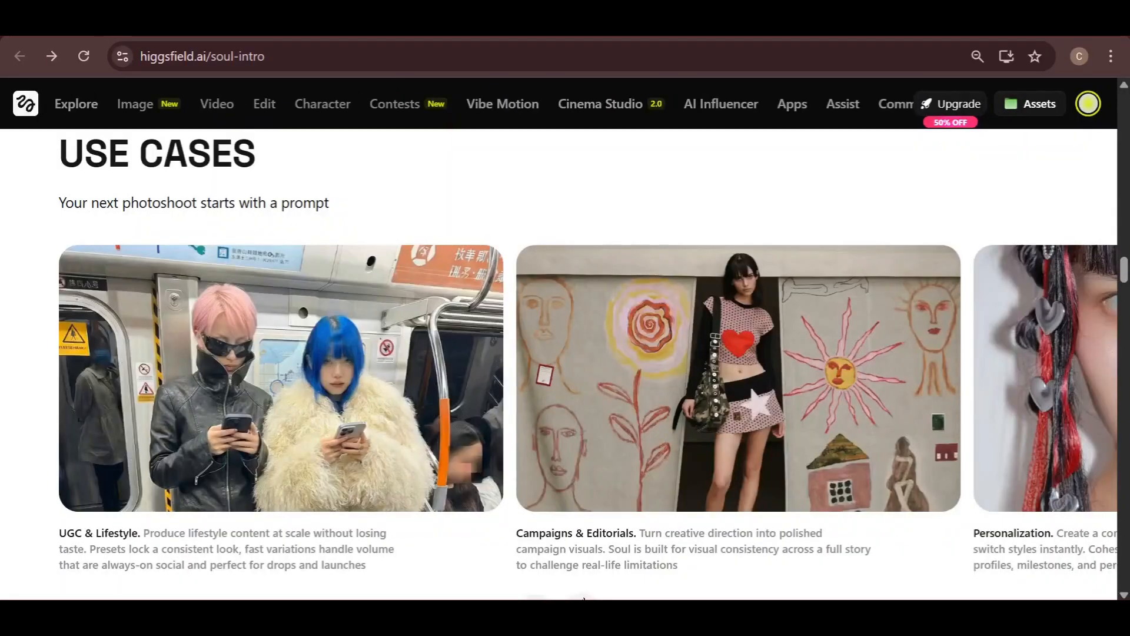
click(584, 598)
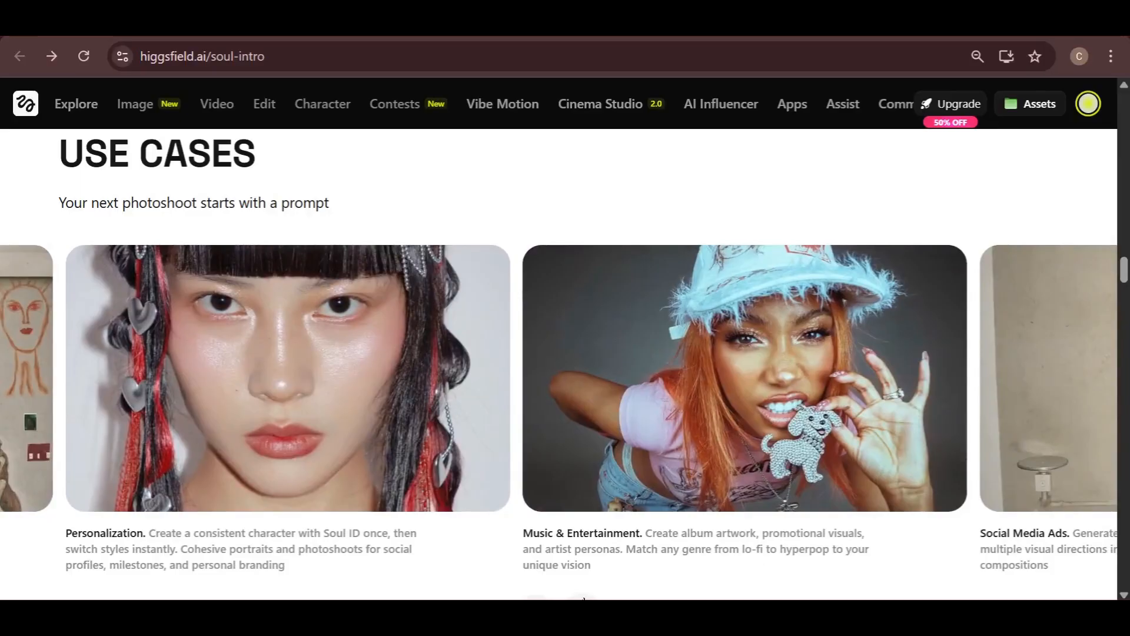
click(583, 598)
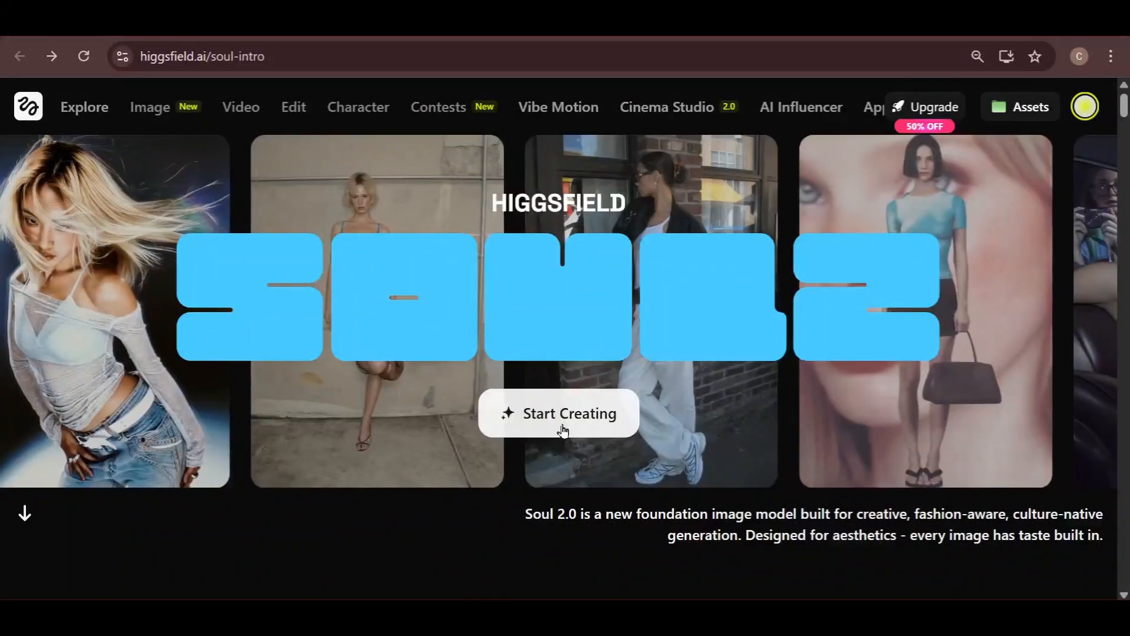
Start creating with Soul 2.0 and choose Higgsfield Soul 2.0 as the image model
click(563, 430)
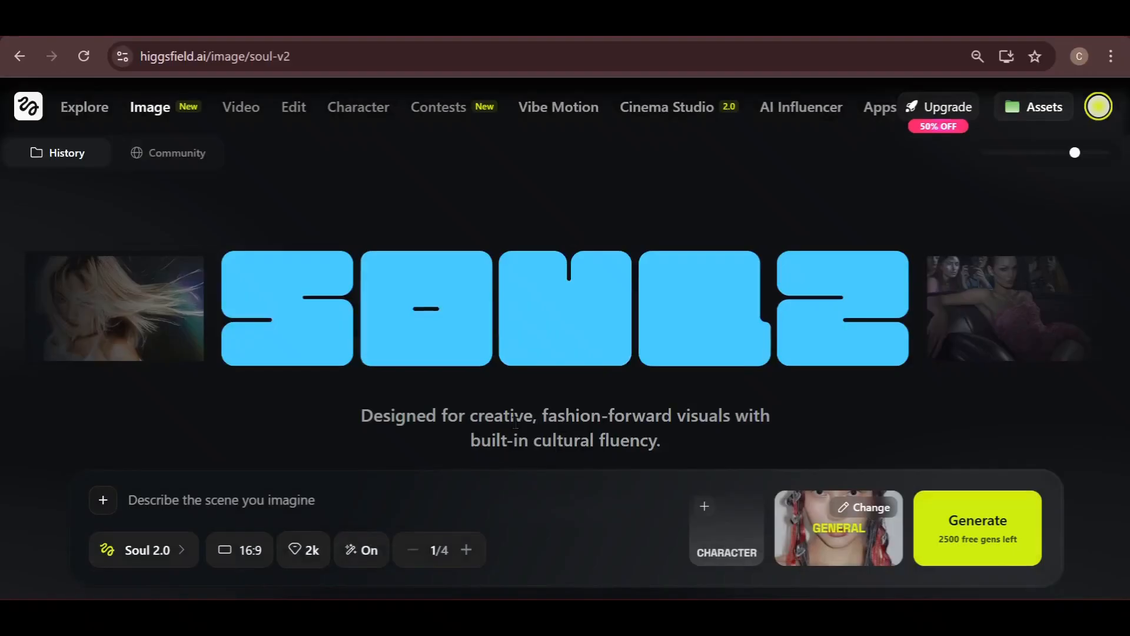
click(132, 558)
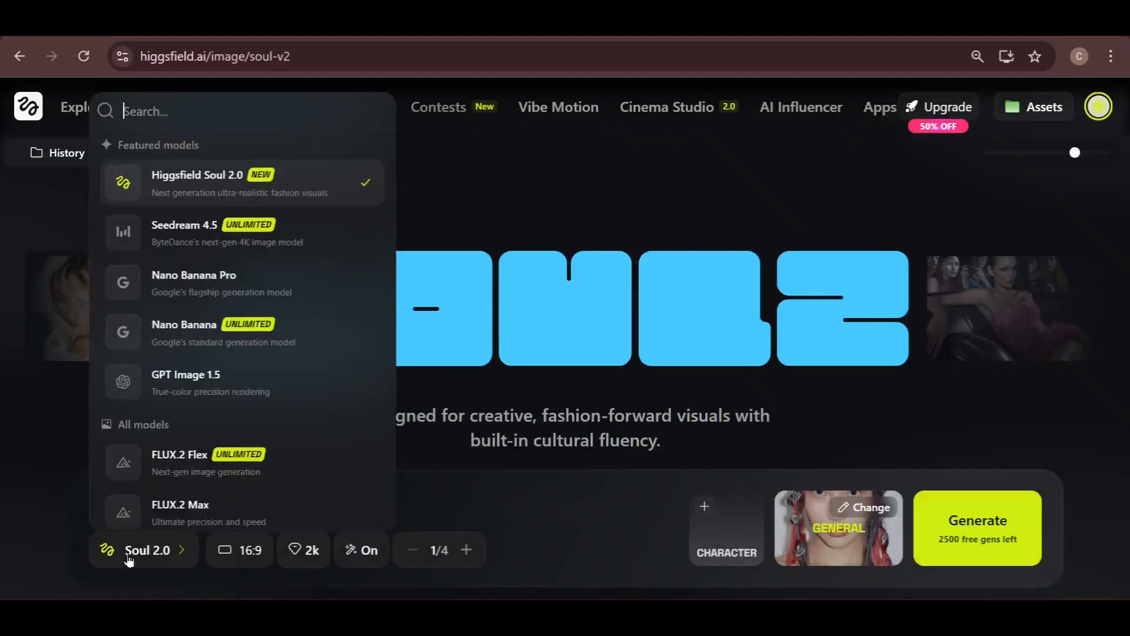
click(281, 178)
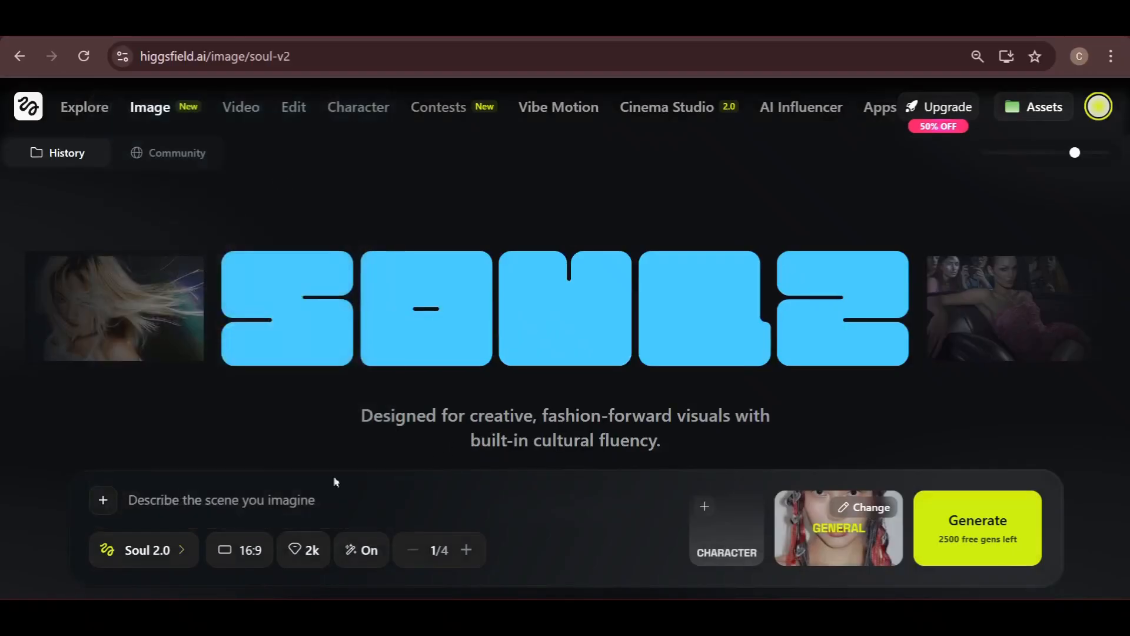
Set the image's aspect ratio to 16:9 and its quality to 2k
click(241, 556)
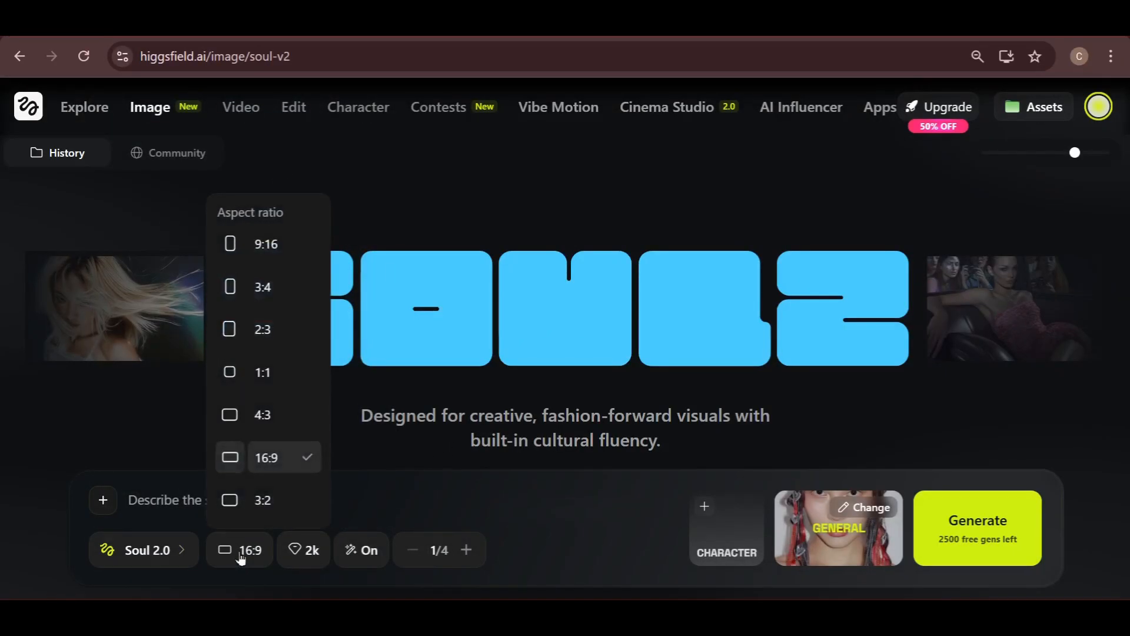
click(270, 458)
click(307, 552)
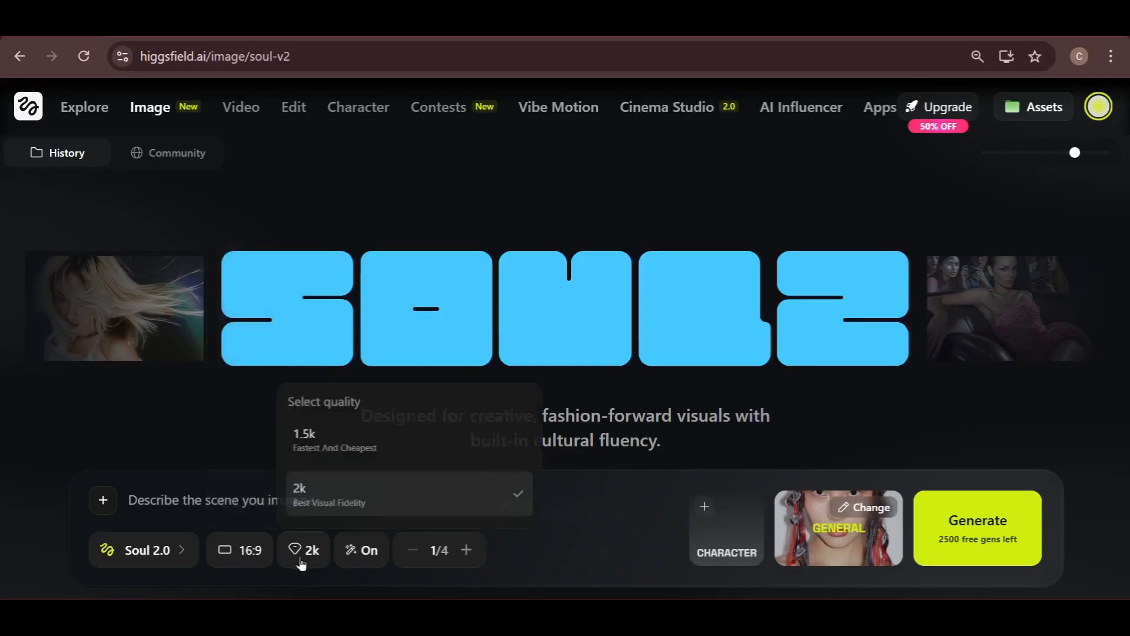
click(355, 496)
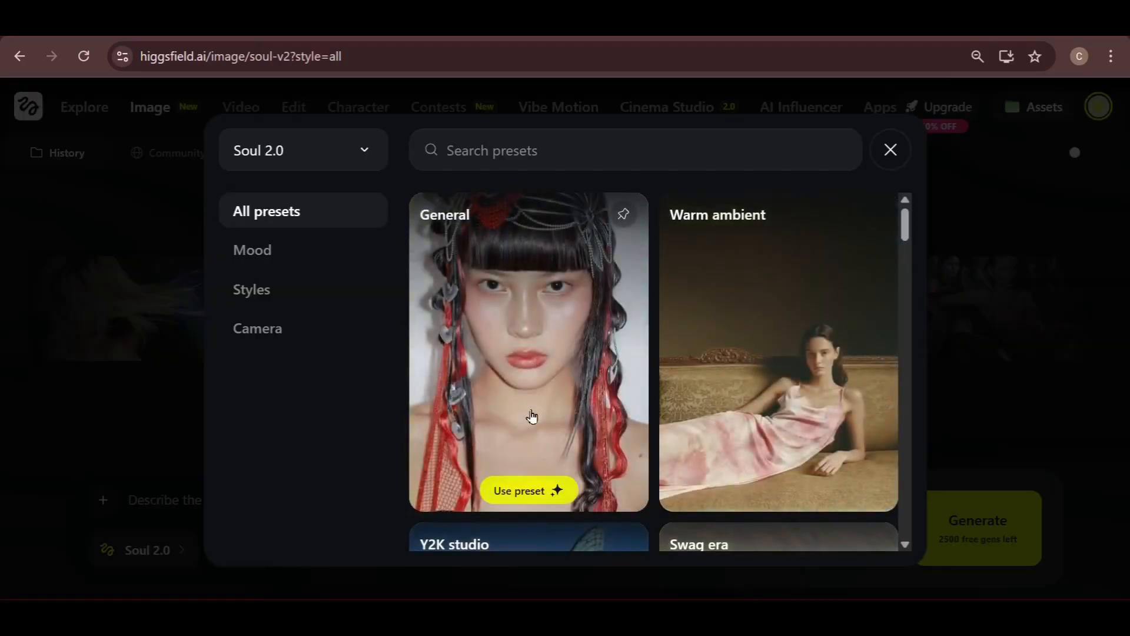
Look over the Soul 2.0 presets and apply the General preset
scroll(529, 416, down, 5)
scroll(539, 419, up, 5)
scroll(540, 418, up, 1)
click(513, 300)
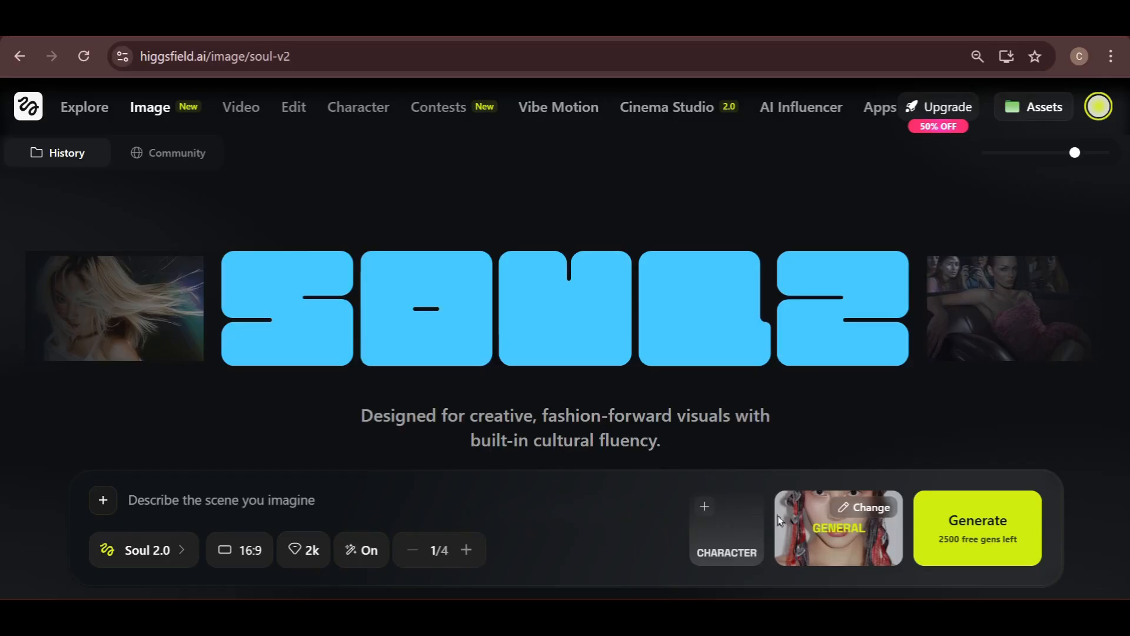
Review the Mood, Styles and Camera preset categories for Soul 2.0, then close the presets without changing the selection
click(848, 508)
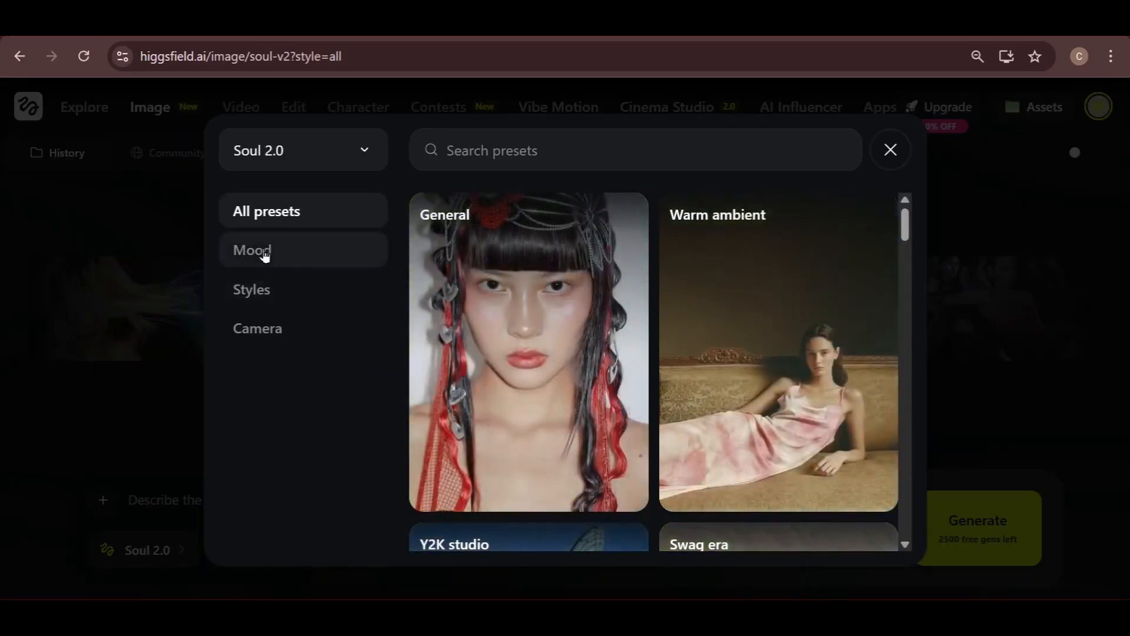
click(265, 255)
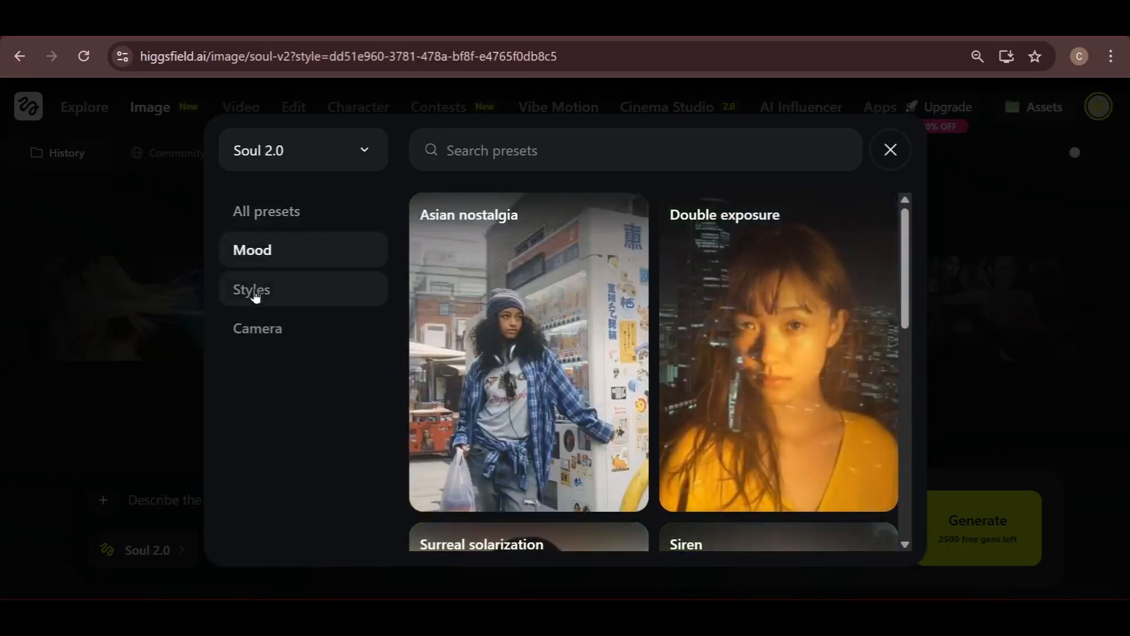
click(255, 295)
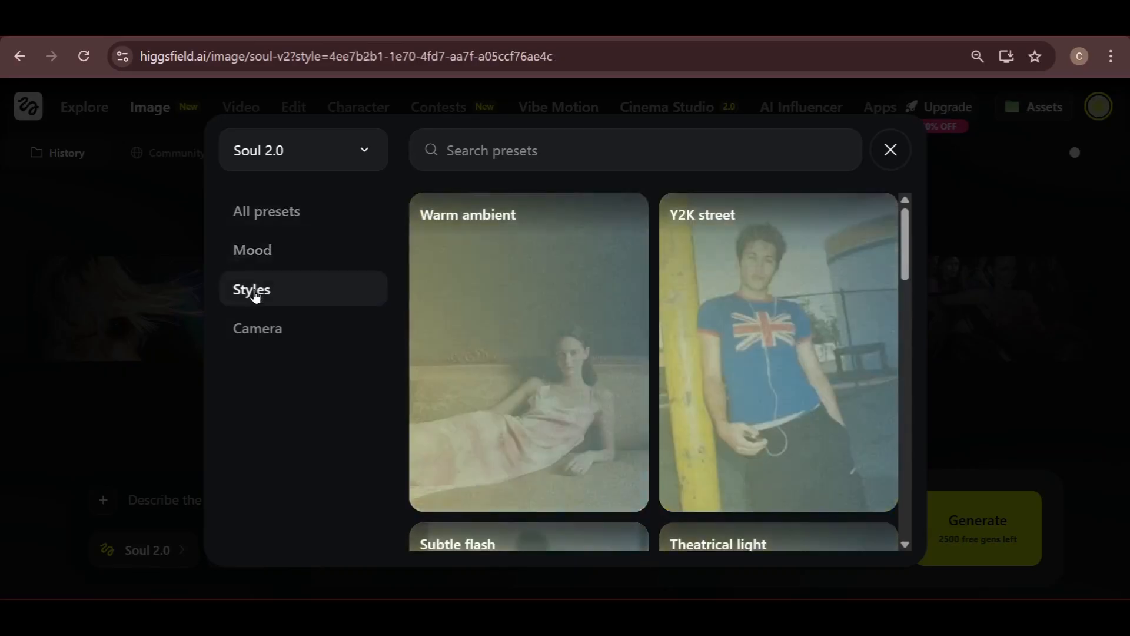
click(255, 332)
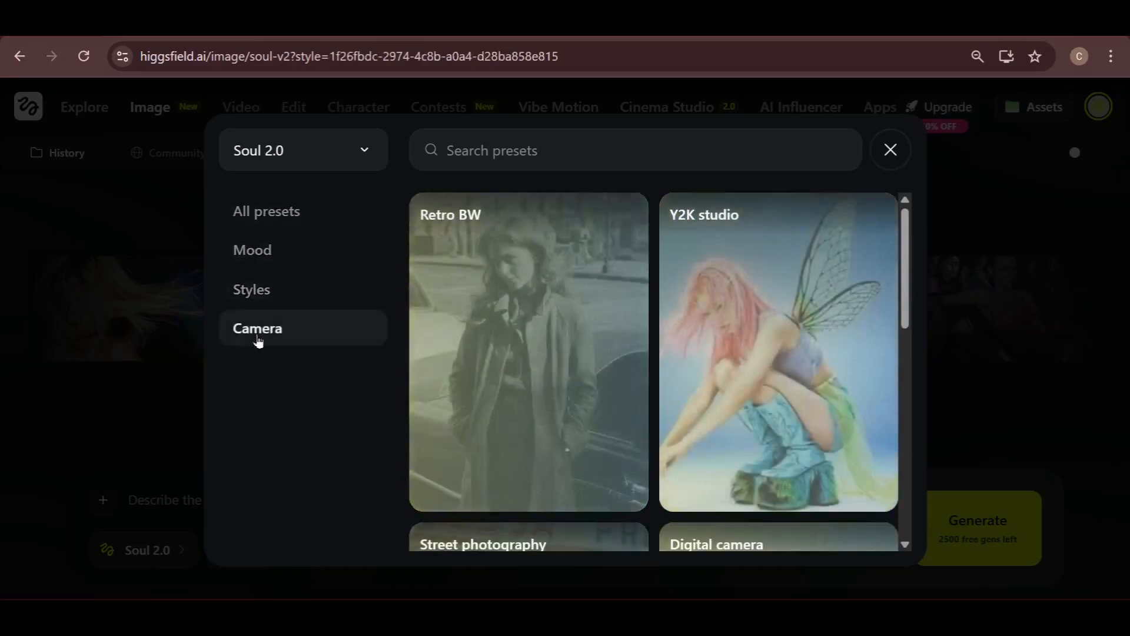
click(265, 218)
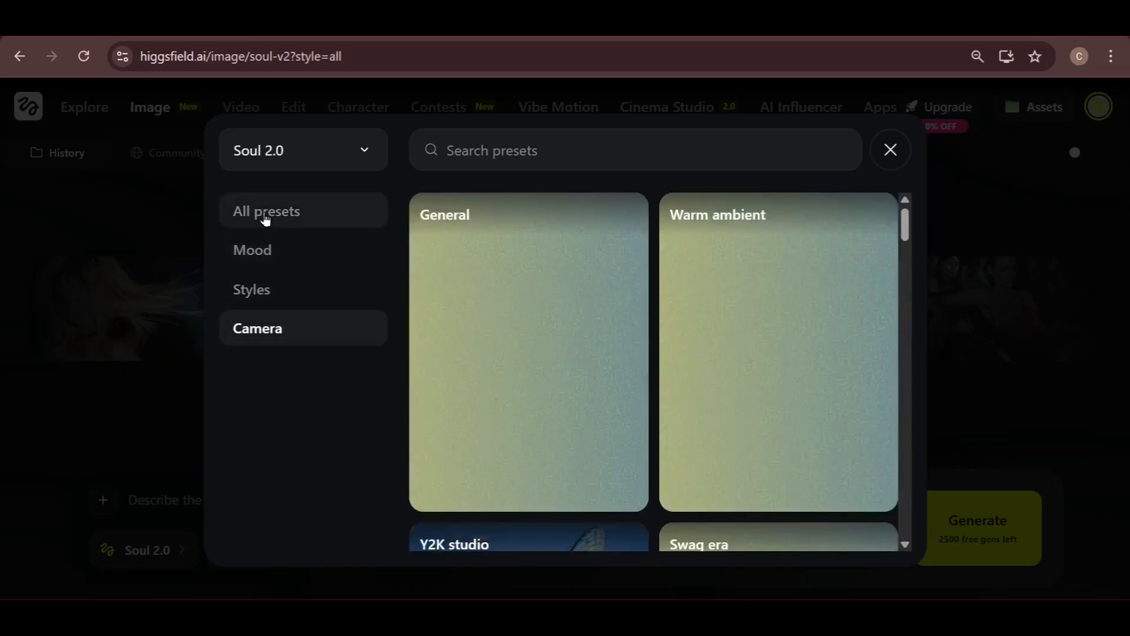
click(890, 149)
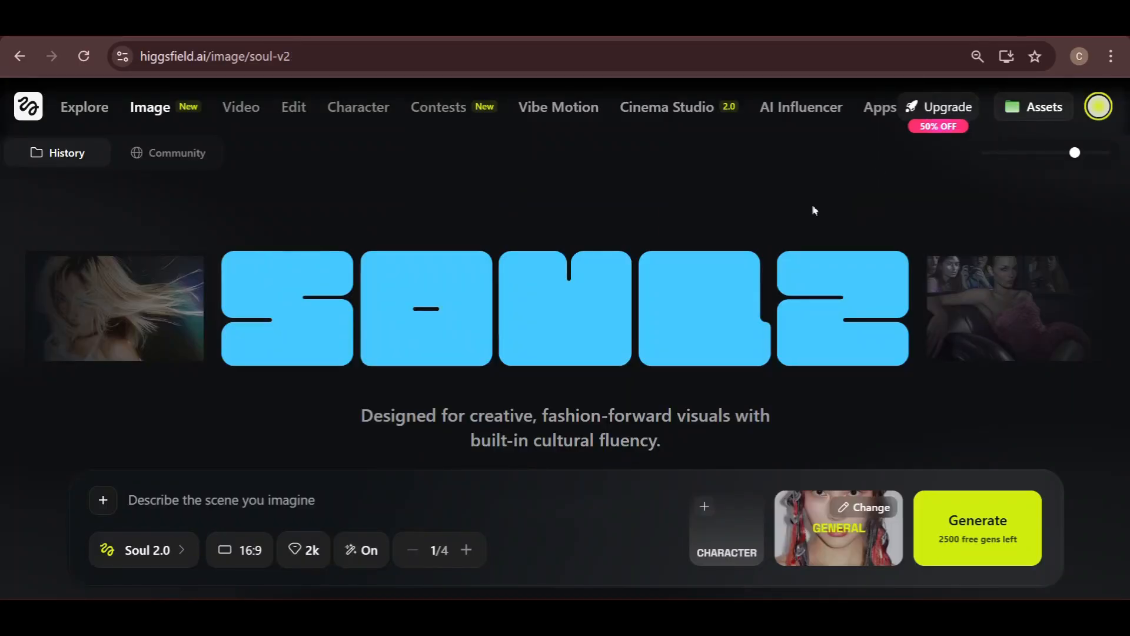
Generate a "High-fashion editorial portrait of a futuristic model wearing structured silver couture, dramatic studio lighting, ultra-detailed, magazine-quality, realistic skin texture, sharp focus" and view it enlarged
click(374, 498)
text("High-fashion editorial portrait of a futuristic model wearing structured silver couture, dramatic studio lighting, ultra-detailed, magazine-quality, realistic skin texture, sharp focus.")
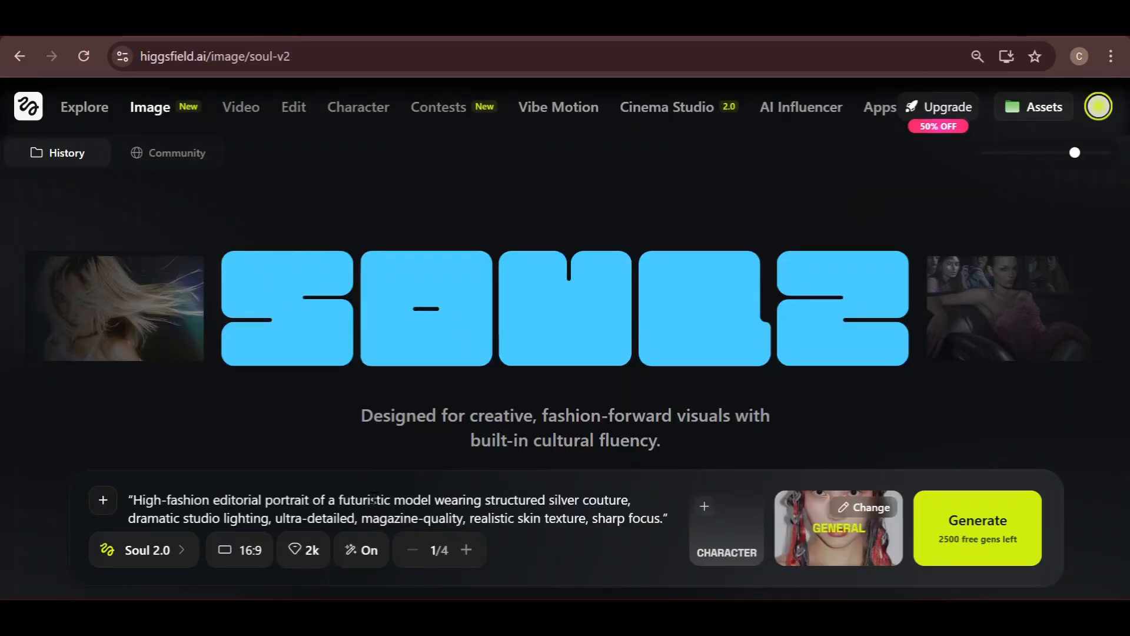
click(991, 531)
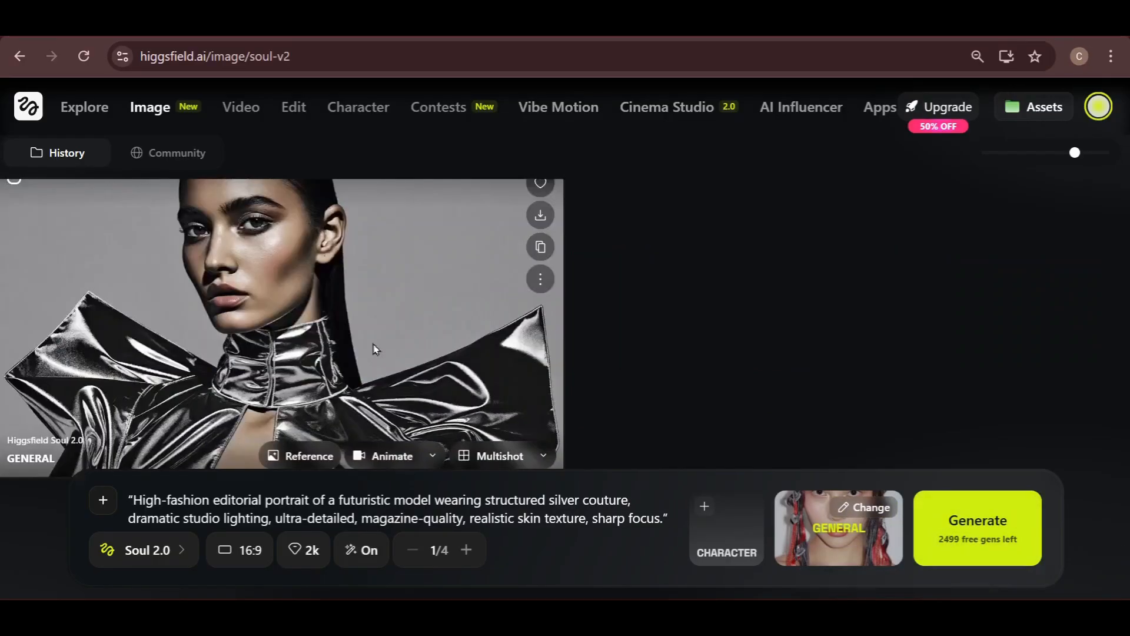
click(398, 326)
click(424, 285)
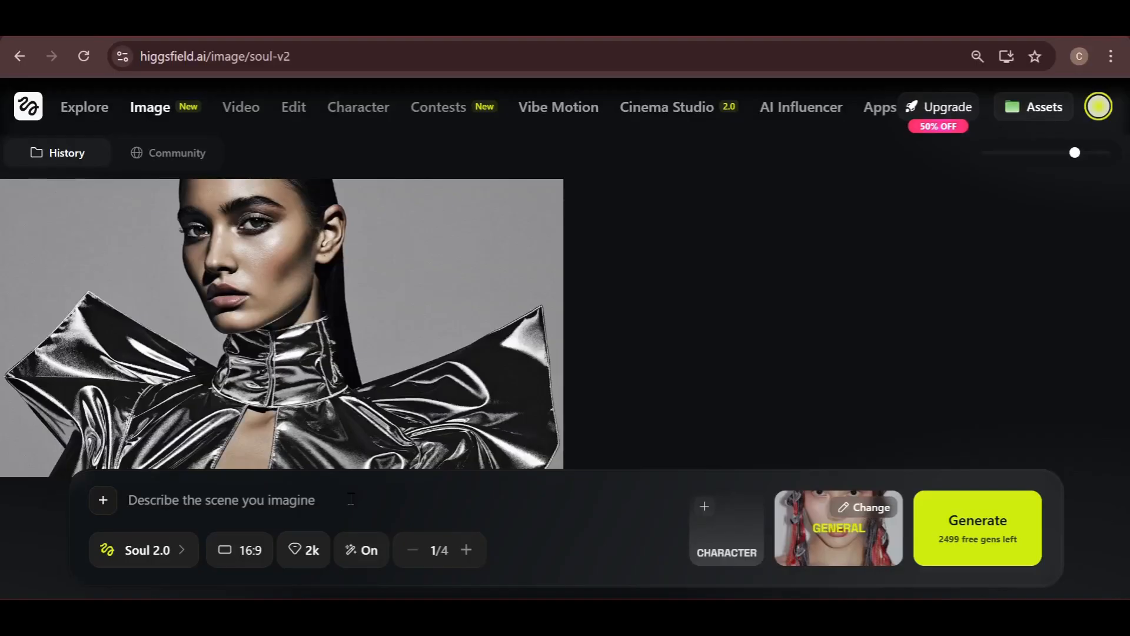
Generate a "Professional corporate headshot, clean studio lighting, neutral background, natural skin tones, confident expression, ultra-realistic photography, high detail" and view it enlarged
text("Professional corporate headshot, clean studio lighting, neutral background, natural skin tones, confident expression, ultra-realistic photography, high detail.")
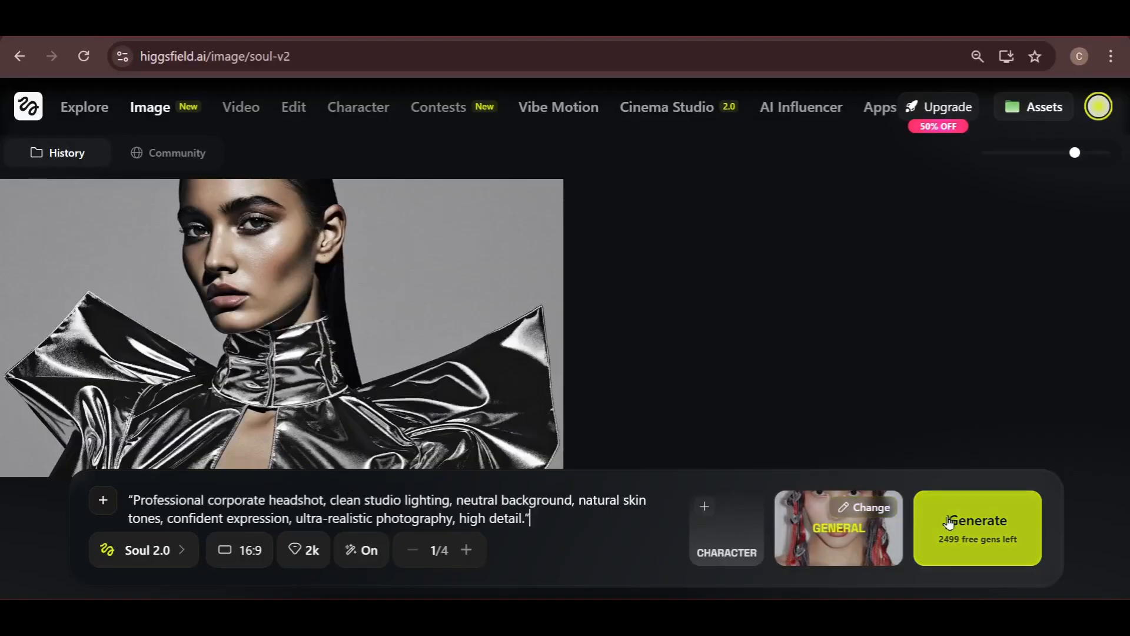
click(968, 524)
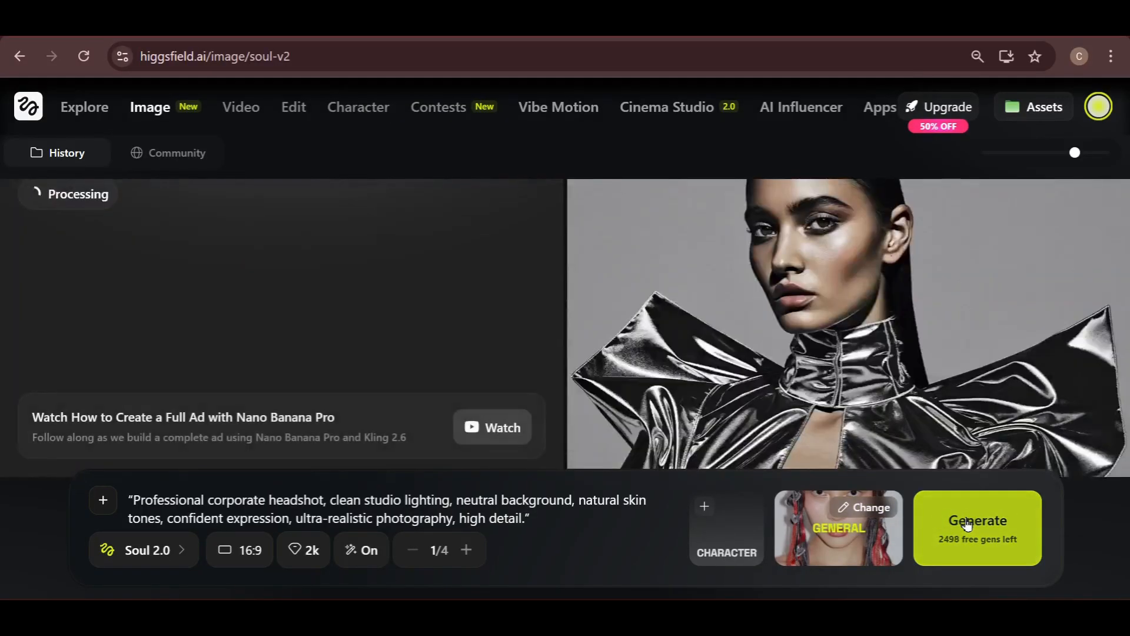
click(314, 376)
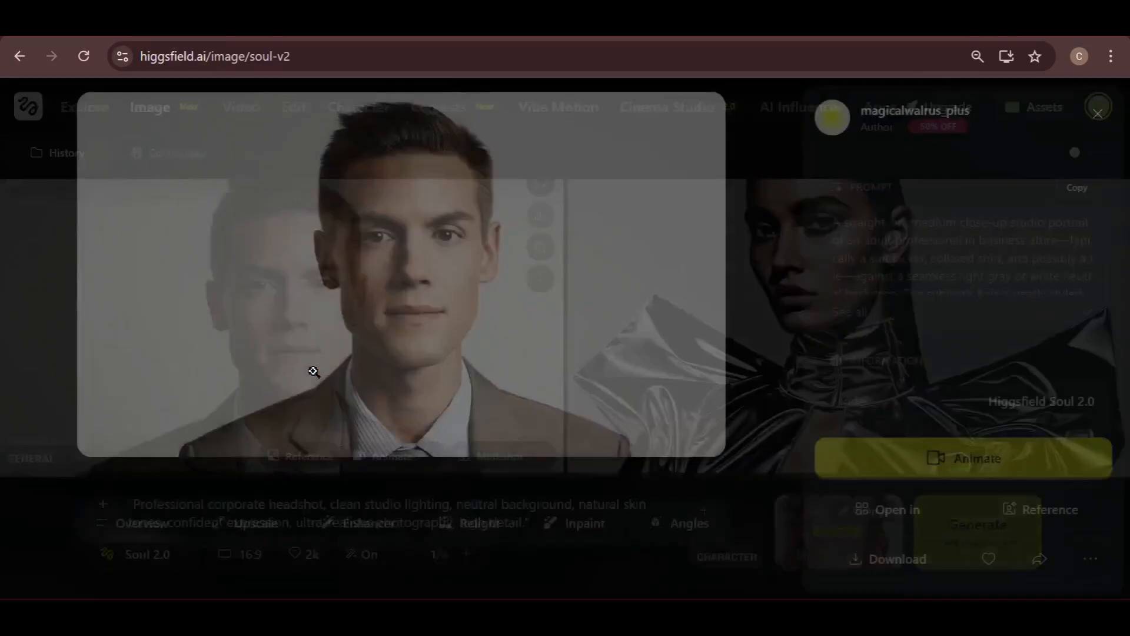
click(467, 290)
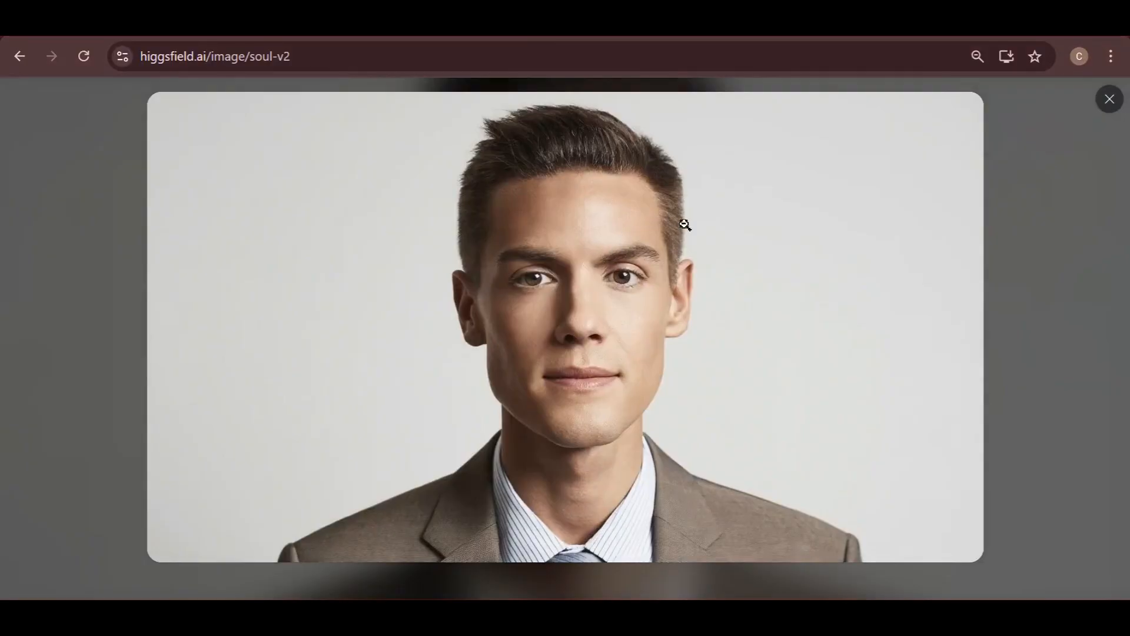